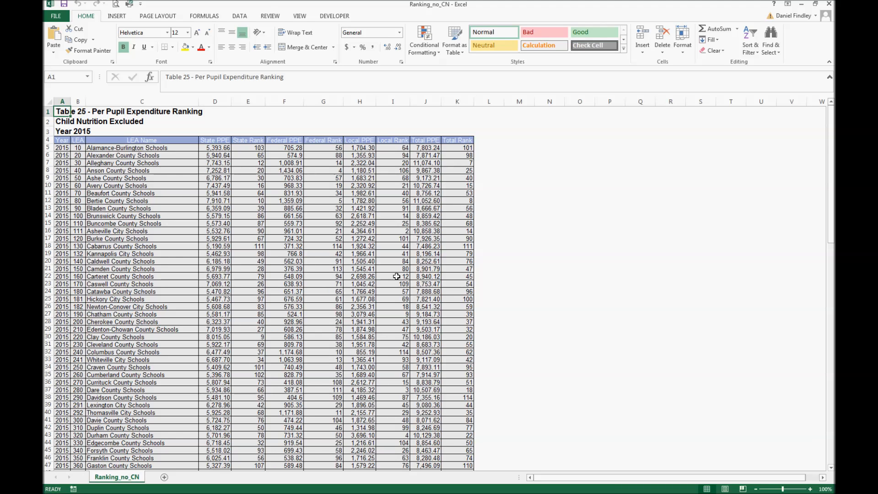
# Rename the Ranking_no_CN worksheet as "Table 25".
pyautogui.click(324, 307)
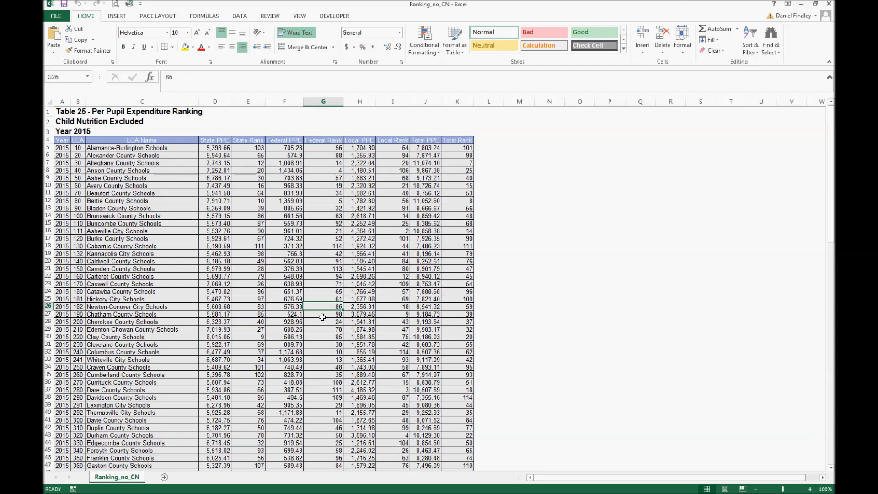
pyautogui.doubleClick(121, 478)
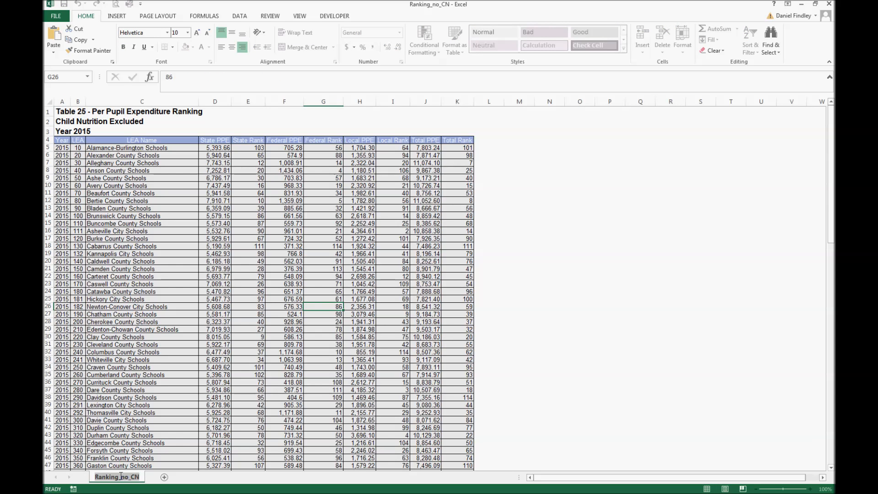
pyautogui.write('Tab')
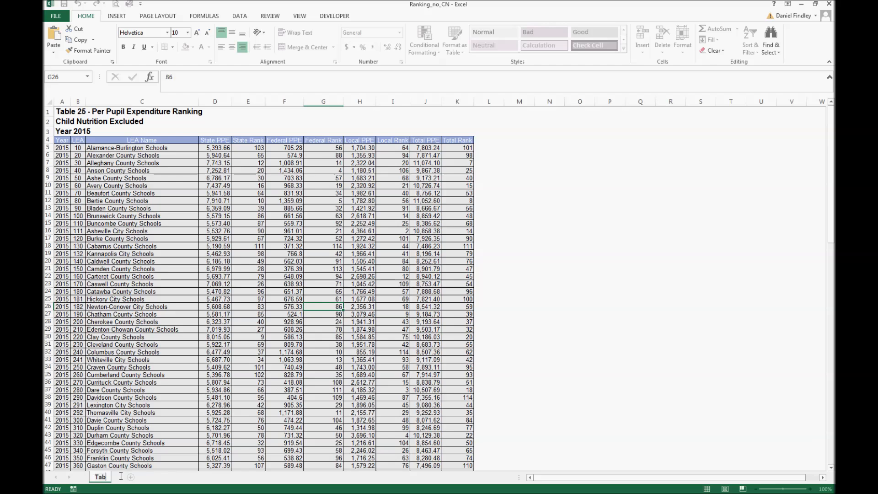
pyautogui.write('le 25')
pyautogui.click(163, 434)
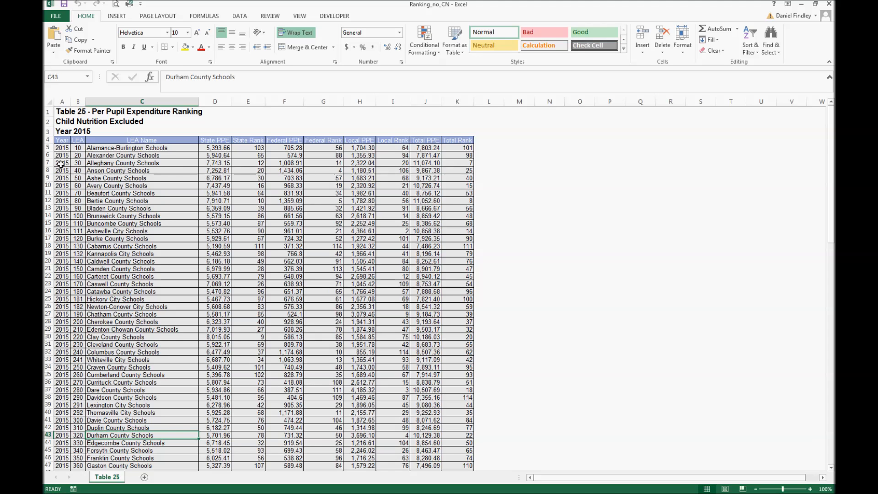
# Move the title lines in A1:A3 to N8:N10 and copy the Table 25 web page's address from the browser into cell N12.
pyautogui.moveTo(62, 112); pyautogui.dragTo(63, 130)
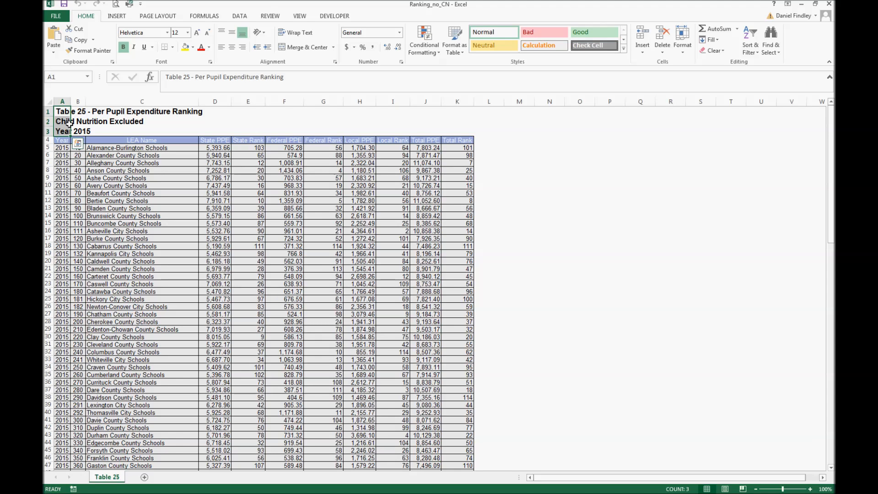
pyautogui.moveTo(69, 123); pyautogui.dragTo(562, 177)
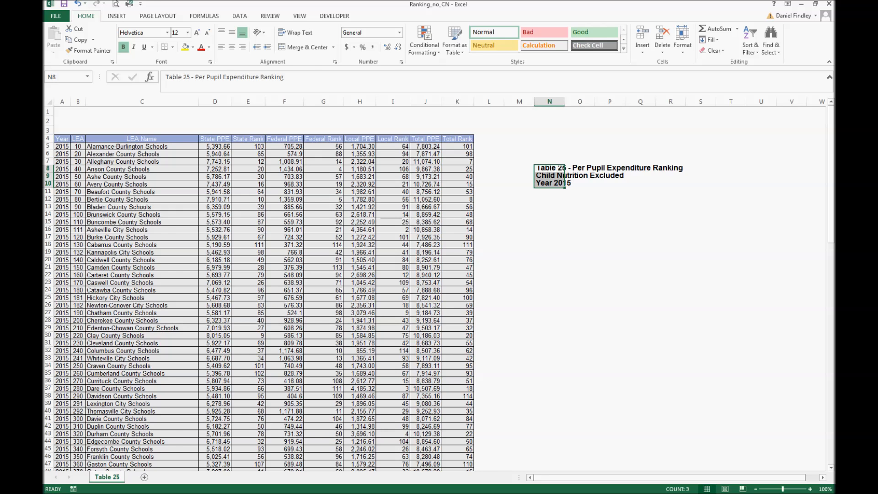
pyautogui.hotkey('alt', 'Tab')
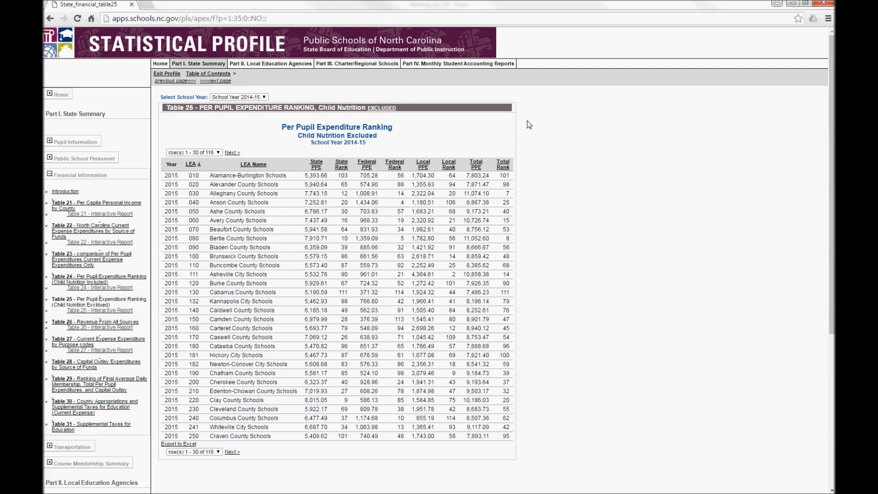
pyautogui.click(238, 18)
pyautogui.hotkey('ctrl', 'c')
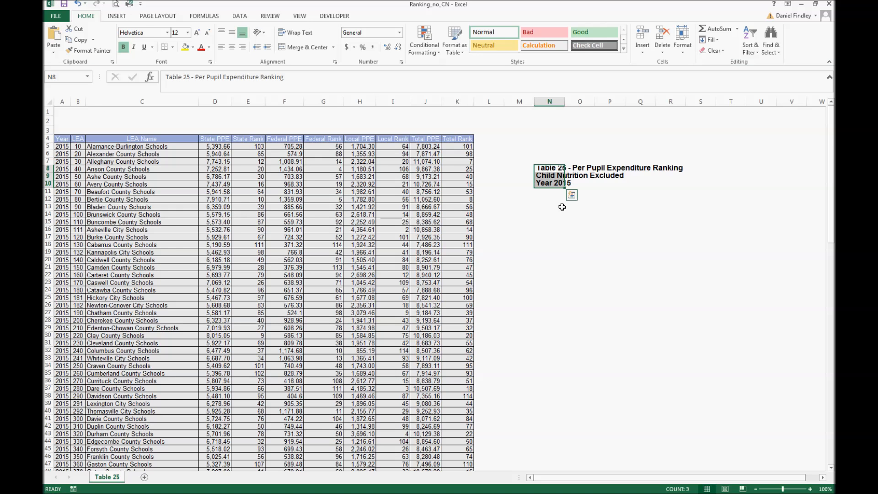
pyautogui.doubleClick(548, 199)
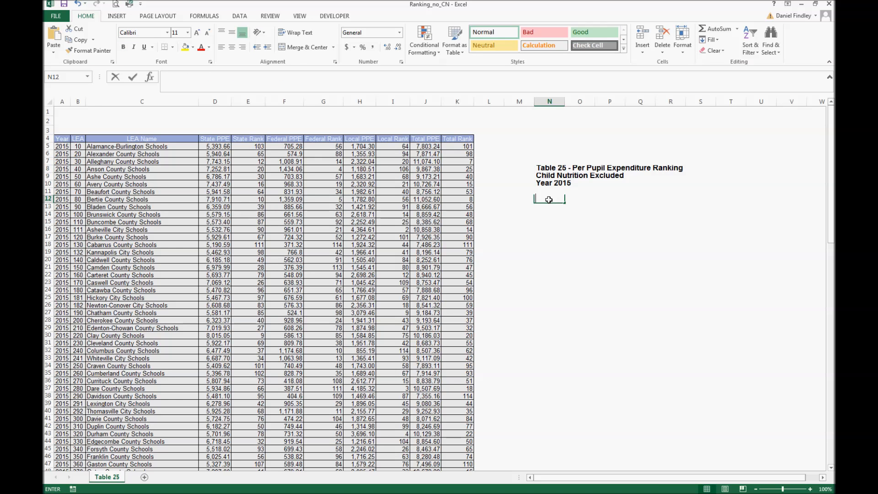
pyautogui.hotkey('ctrl', 'v')
pyautogui.press('Return')
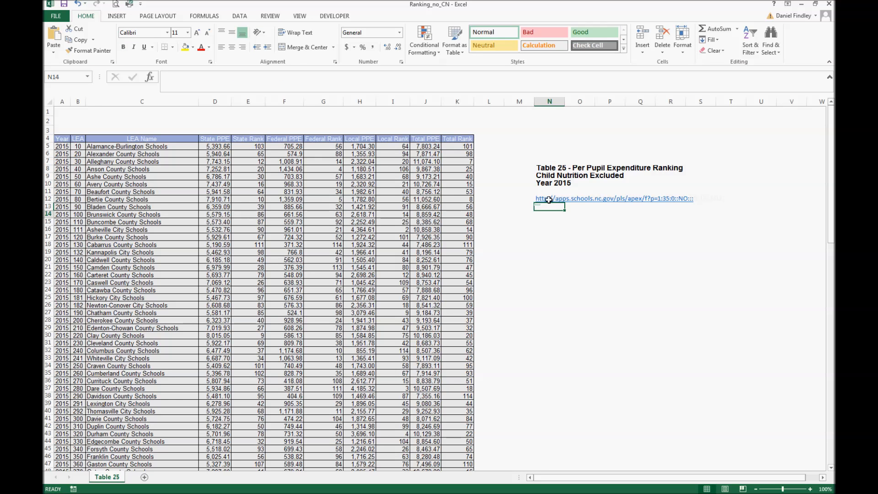
# Enter the source note "Statistical Profile Data from NC DPI" in cell N14.
pyautogui.write('Stat')
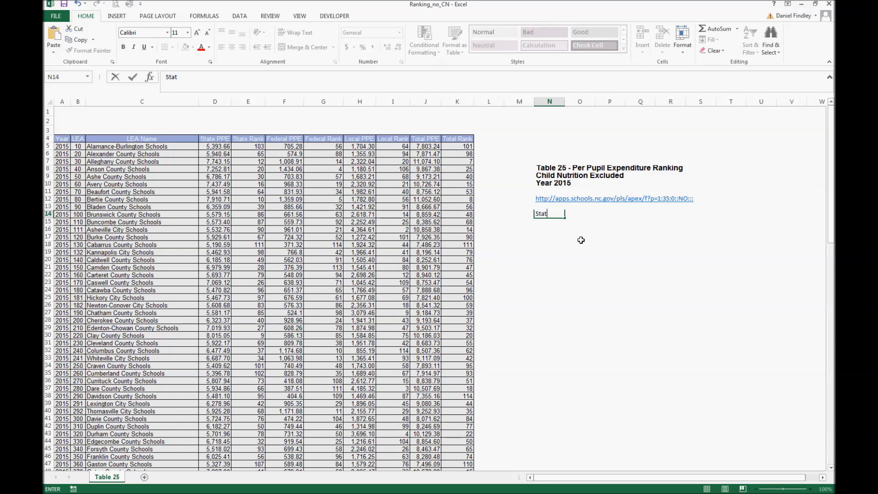
pyautogui.write('istical Profile D')
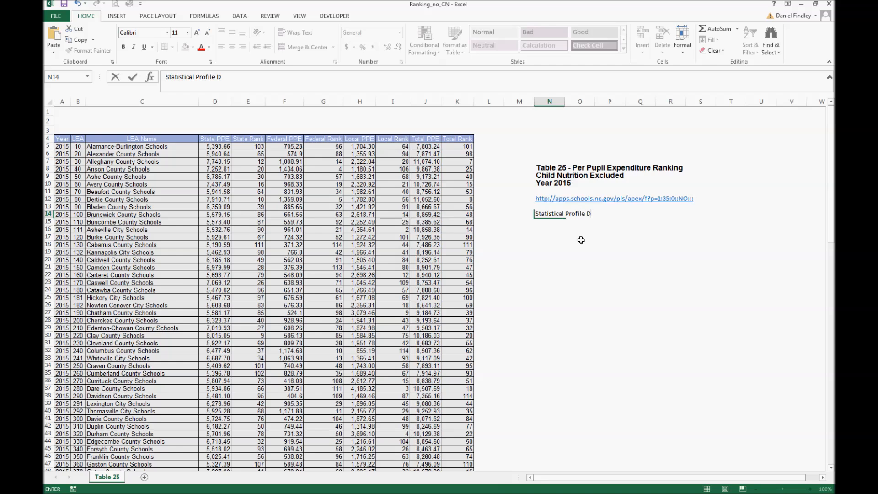
pyautogui.write('ata from NC DPI')
pyautogui.press('Return')
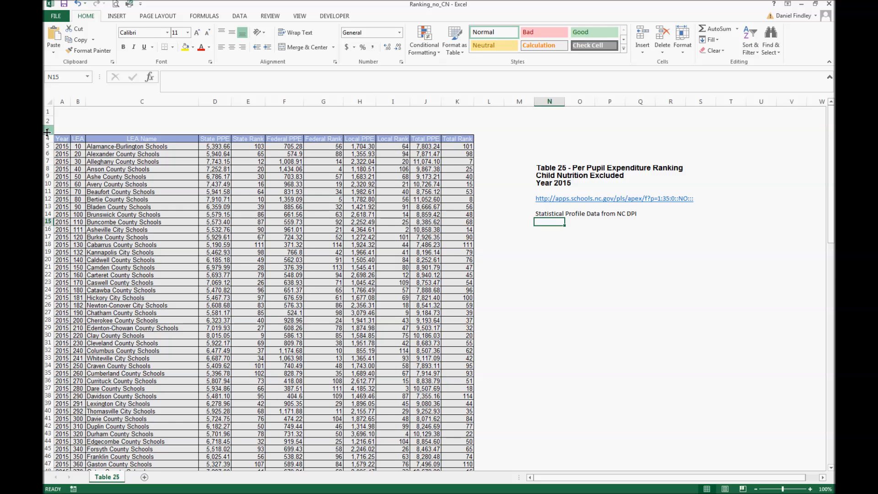
# Delete the empty rows 1 to 3 above the header row of the Table 25 sheet.
pyautogui.moveTo(47, 132); pyautogui.dragTo(45, 111)
pyautogui.rightClick(45, 112)
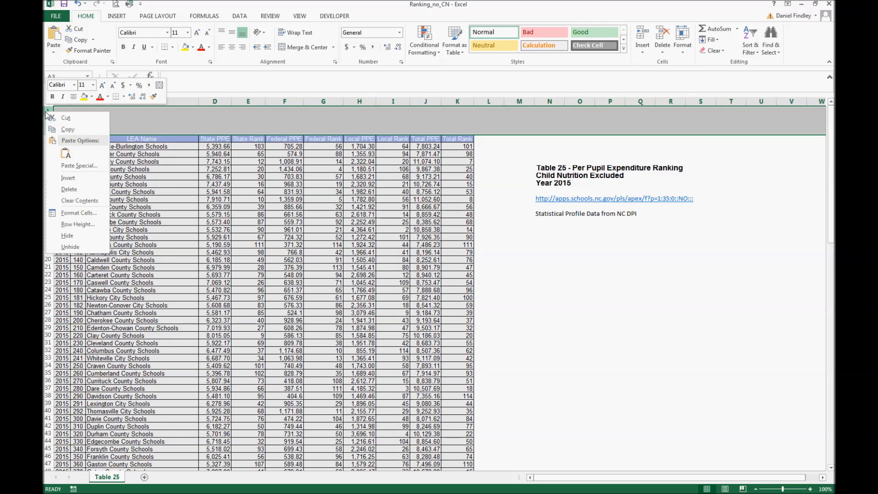
pyautogui.click(69, 189)
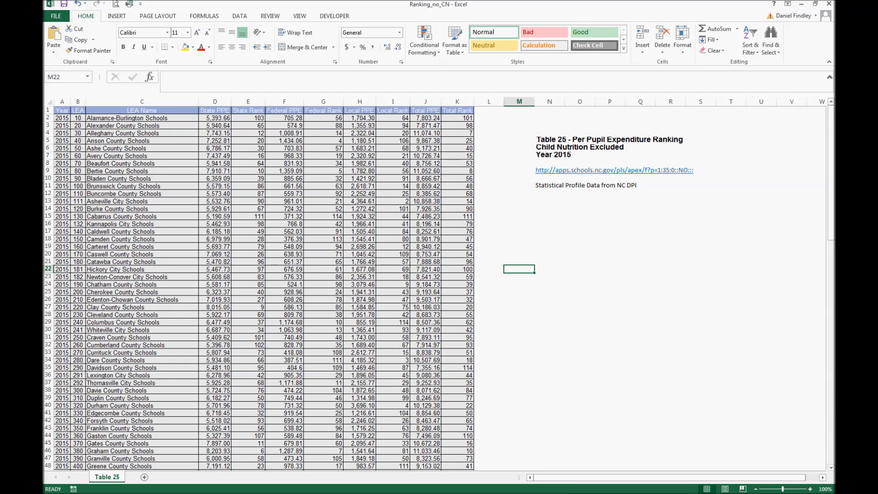
# Enable editing in the Ranking workbook and place a copy of its Ranking sheet before Table 25 in Ranking_no_CN.xls.
pyautogui.click(396, 274)
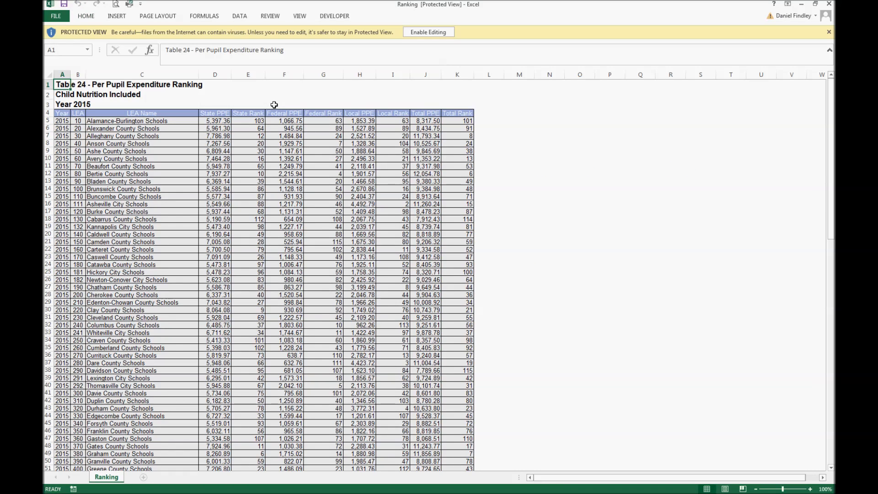
pyautogui.click(421, 33)
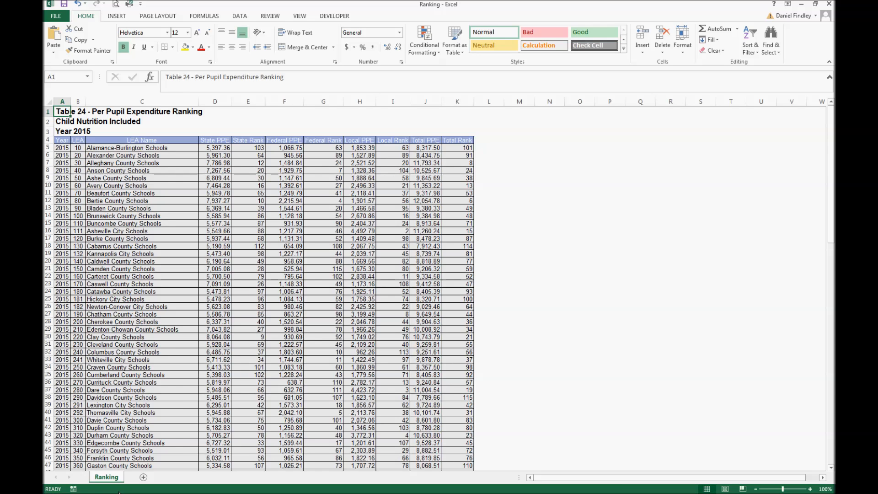
pyautogui.rightClick(112, 478)
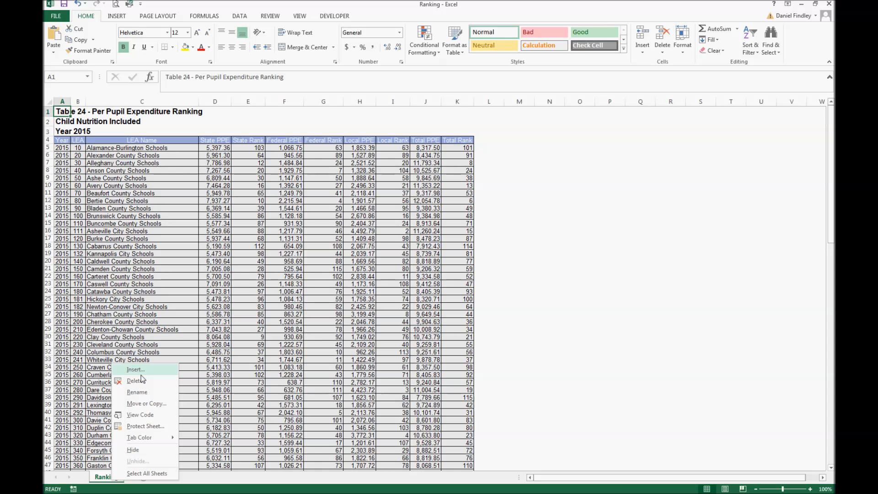
pyautogui.click(147, 404)
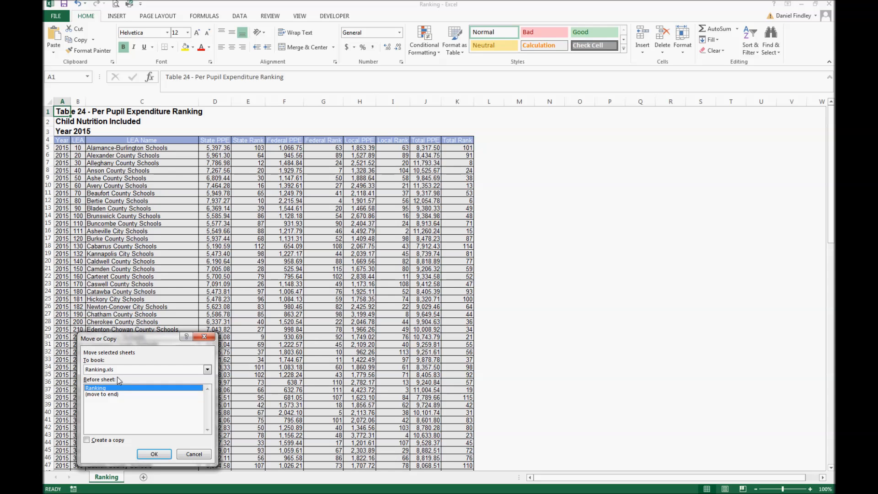
pyautogui.click(119, 371)
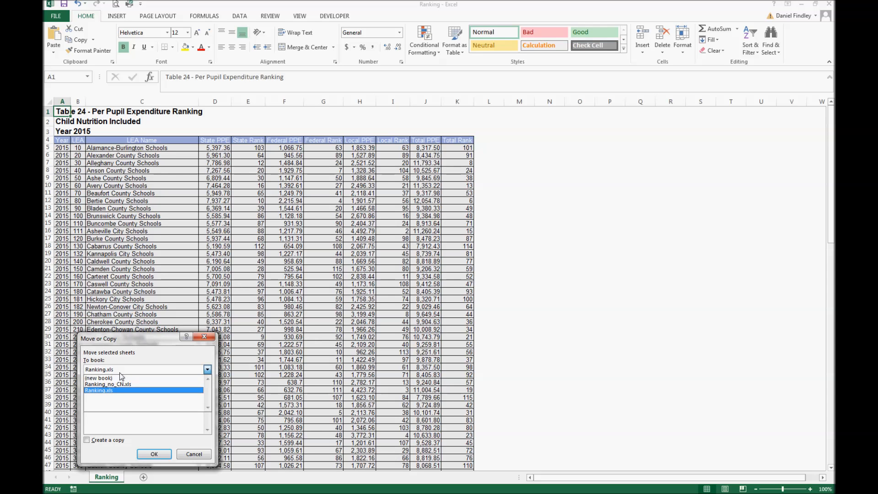
pyautogui.click(114, 383)
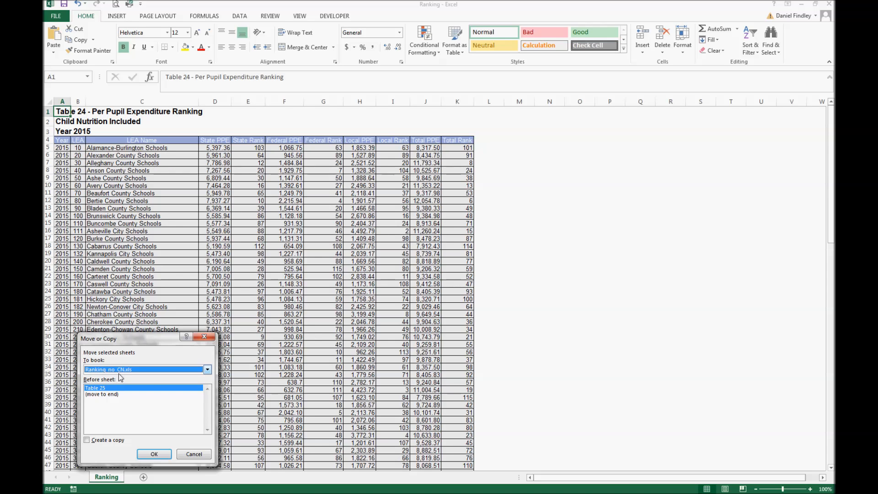
pyautogui.hotkey('alt', 'c')
pyautogui.click(154, 454)
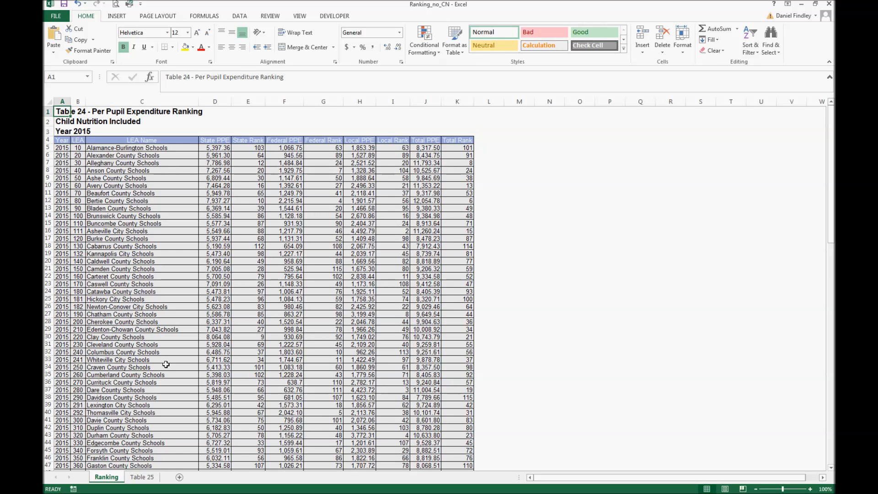
# Save the combined workbook on the Desktop as an Excel Workbook named PPE_NCDPI_20160913.
pyautogui.click(53, 16)
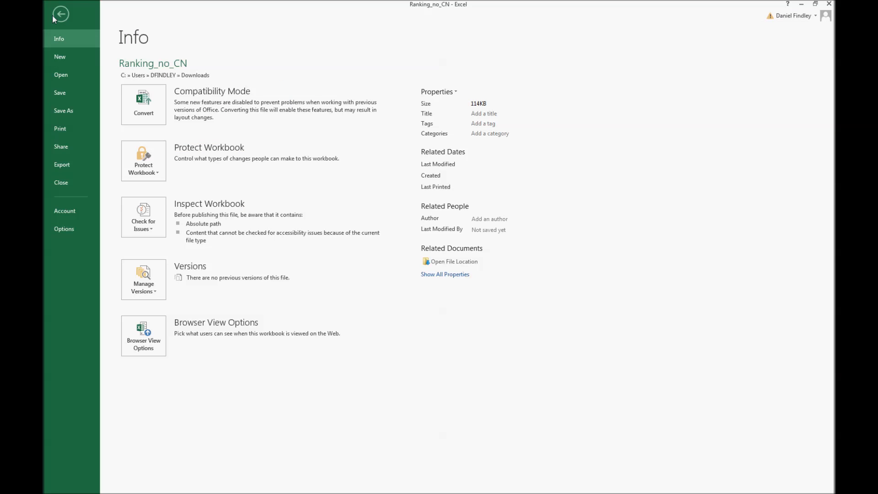
pyautogui.click(63, 112)
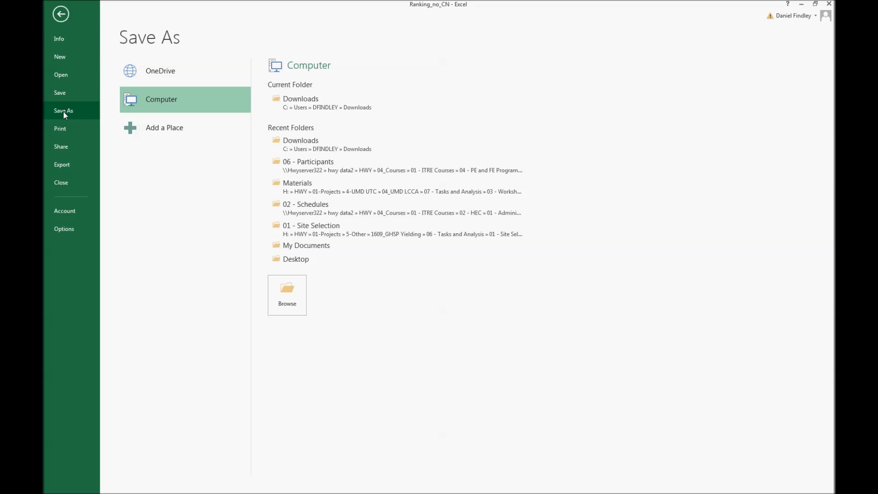
pyautogui.doubleClick(186, 96)
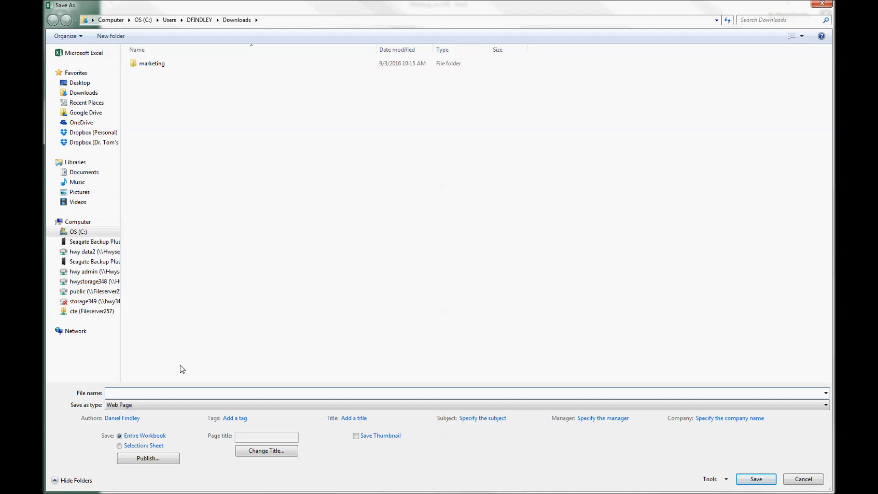
pyautogui.click(184, 405)
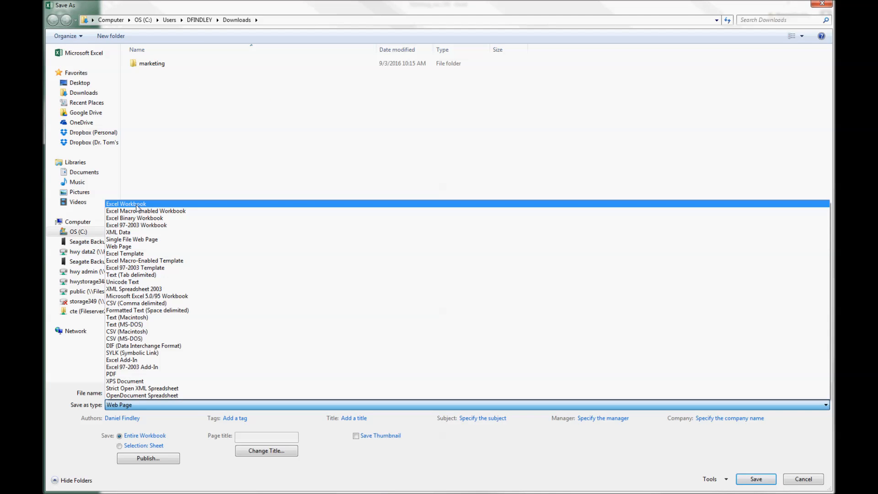
pyautogui.click(138, 204)
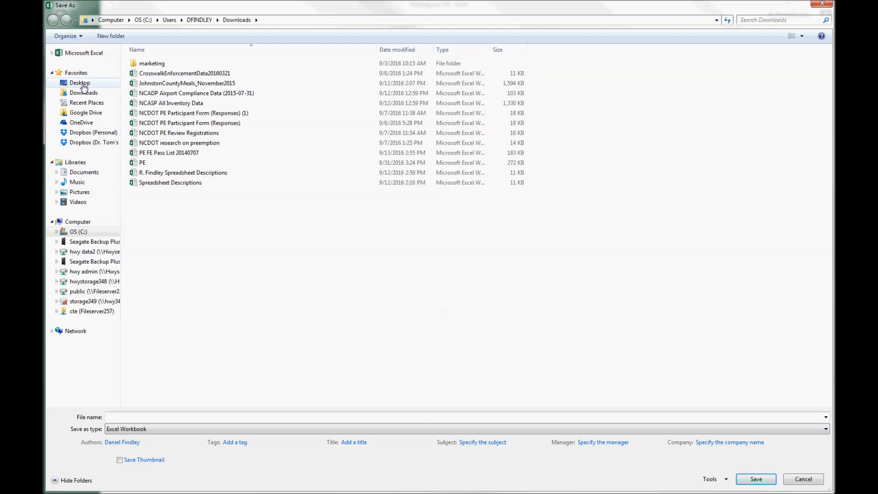
pyautogui.click(79, 83)
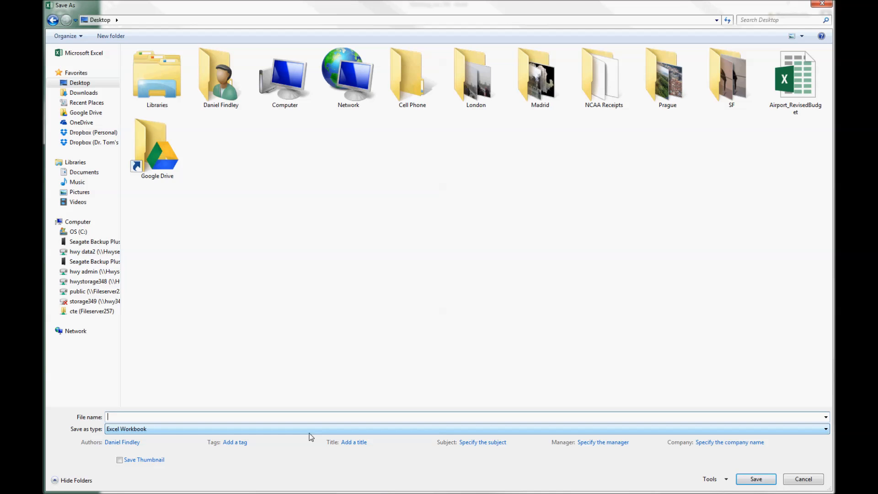
pyautogui.write('PPE_NCDPI_20160913')
pyautogui.press('Return')
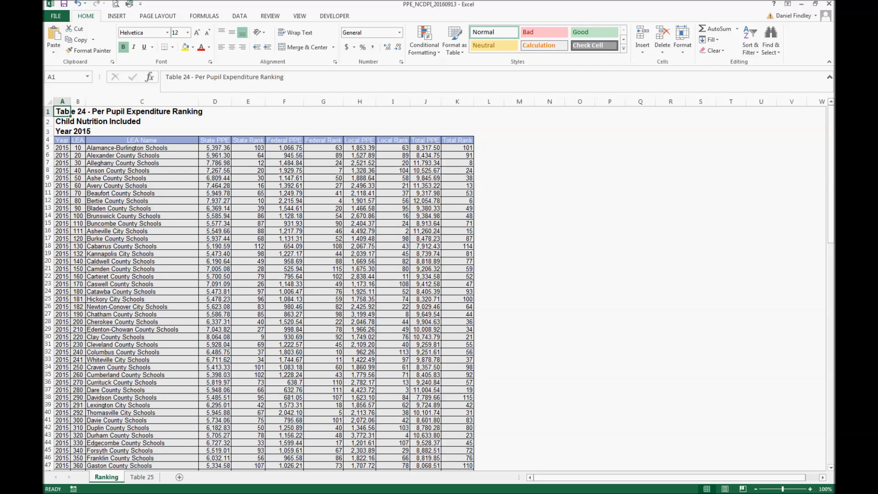
# Move the Ranking sheet's title lines from A1:A3 to M5:M7 and delete the emptied rows 1 to 3.
pyautogui.moveTo(63, 111); pyautogui.dragTo(64, 131)
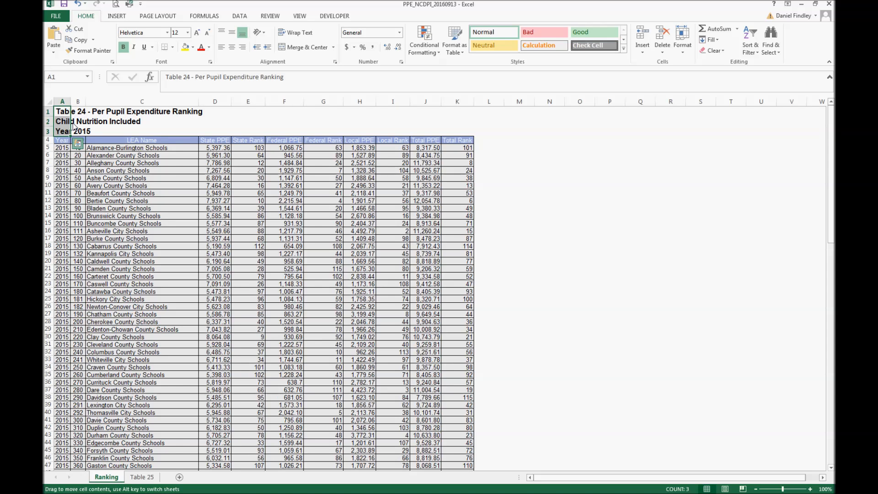
pyautogui.moveTo(74, 126); pyautogui.dragTo(517, 157)
pyautogui.moveTo(47, 111); pyautogui.dragTo(48, 133)
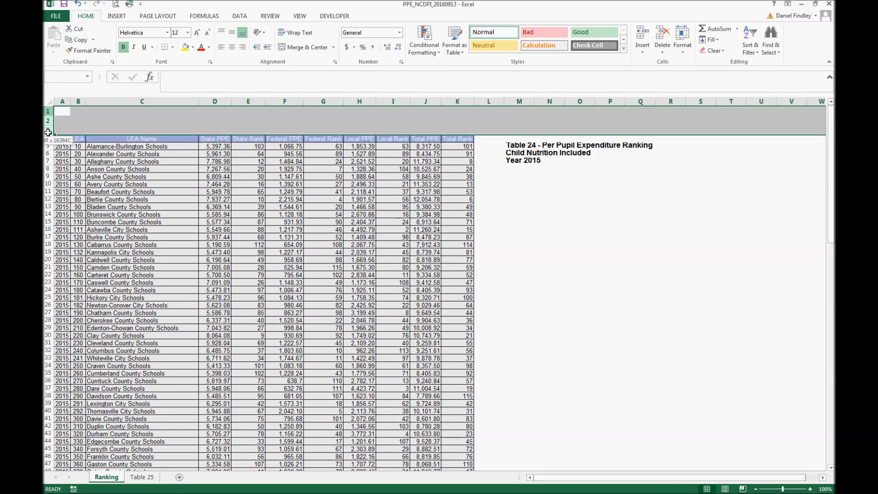
pyautogui.rightClick(48, 132)
pyautogui.click(71, 209)
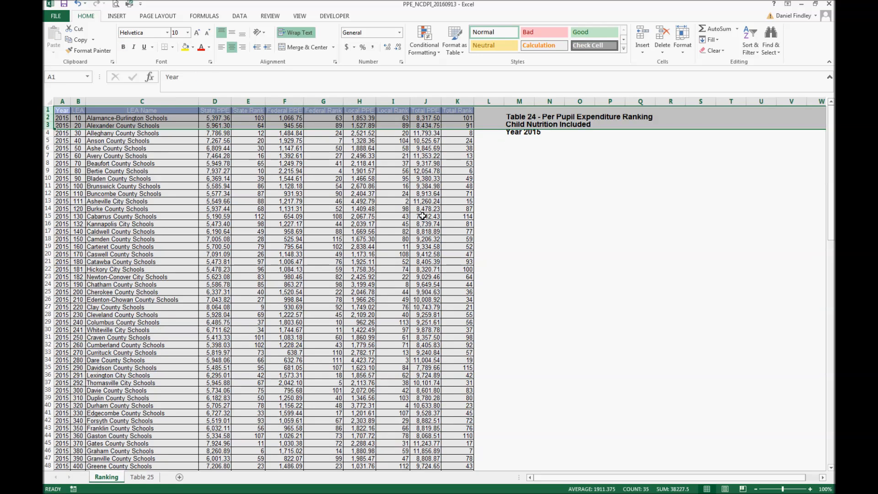
pyautogui.click(519, 185)
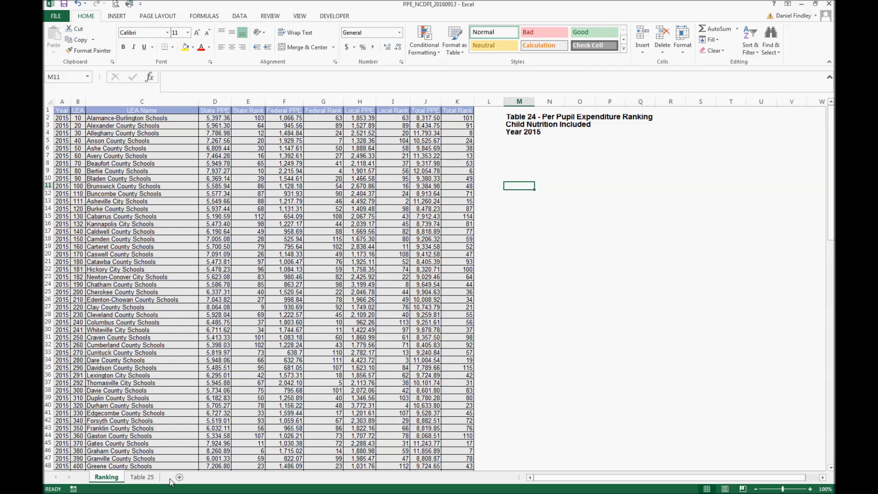
# Rename the Ranking worksheet as "Table 24".
pyautogui.doubleClick(115, 478)
pyautogui.write('Tabl')
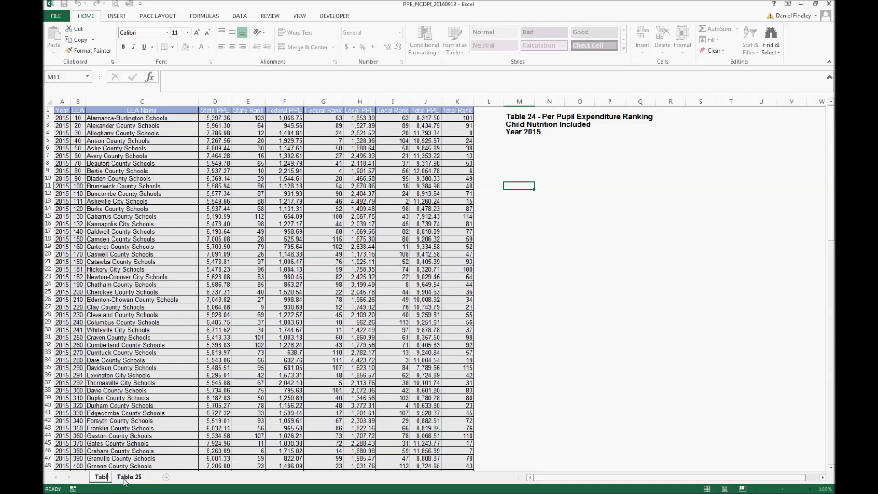
pyautogui.write('e 24')
pyautogui.click(187, 443)
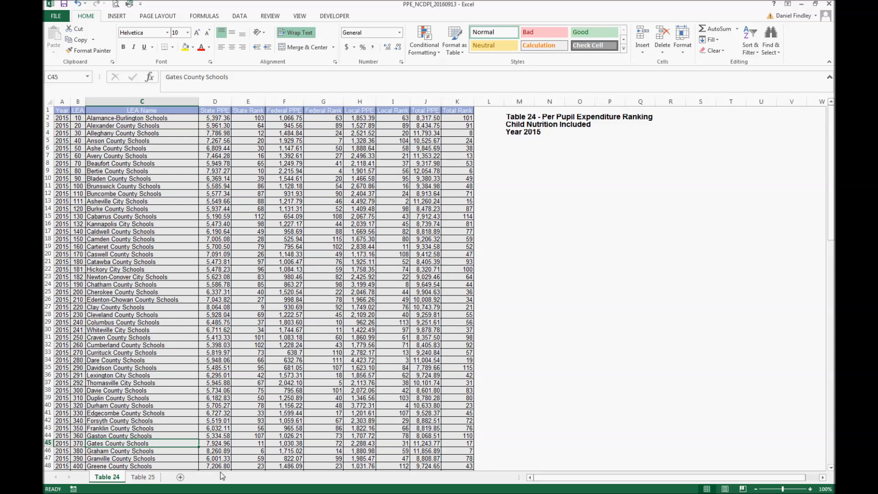
# Copy the source link and the "Statistical Profile Data from NC DPI" note from Table 25's N9:N11 to Table 24, starting at M6.
pyautogui.click(142, 476)
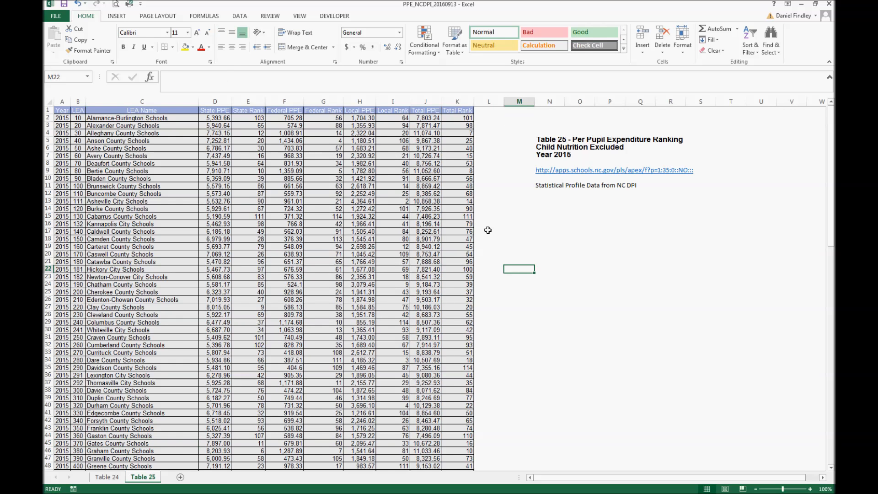
pyautogui.moveTo(549, 170); pyautogui.dragTo(548, 194)
pyautogui.hotkey('ctrl', 'c')
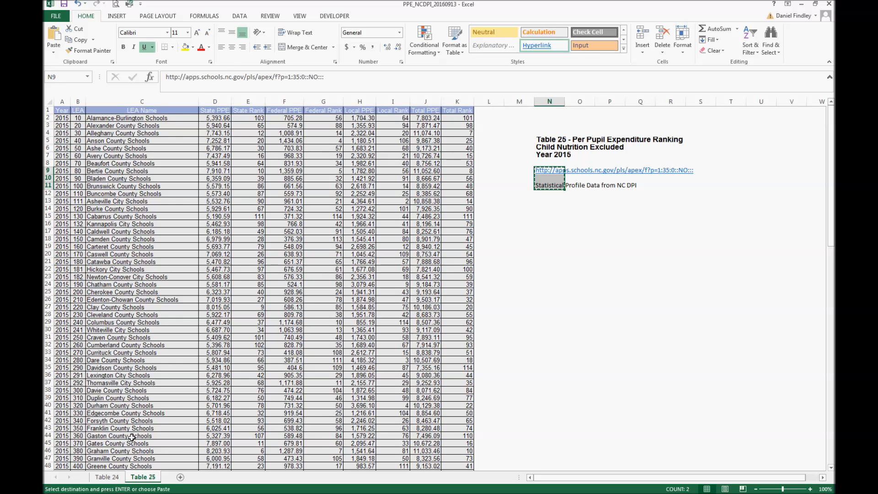
pyautogui.hotkey('ctrl', 'pageup')
pyautogui.hotkey('ctrl', 'v')
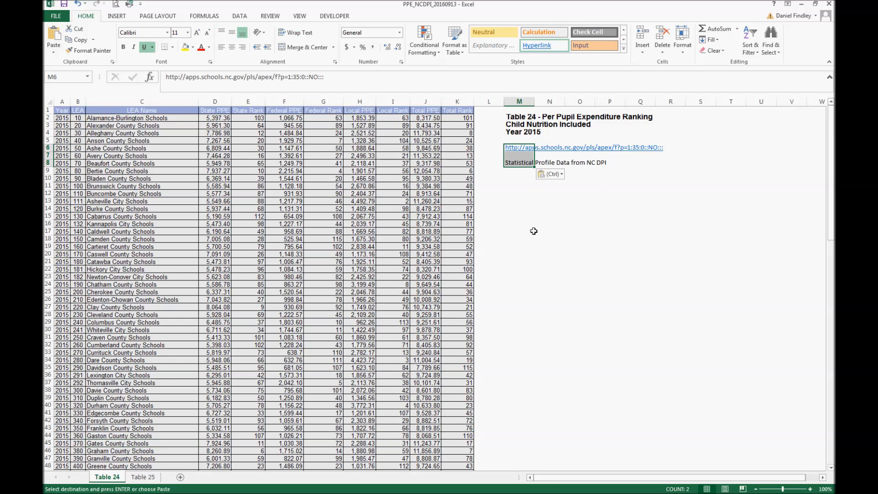
pyautogui.click(534, 231)
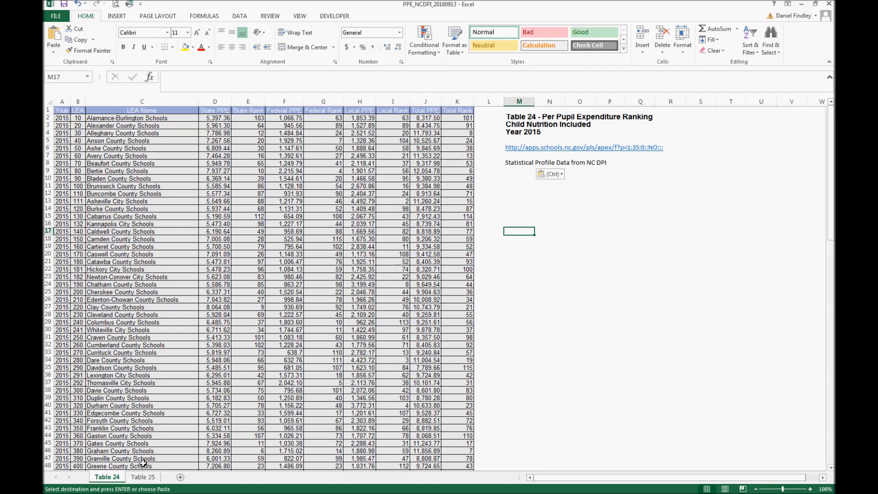
# Group the Table 24 and Table 25 worksheets and set their tab color to standard Red.
pyautogui.keyDown('ctrl'); pyautogui.click(143, 477); pyautogui.keyUp('ctrl')
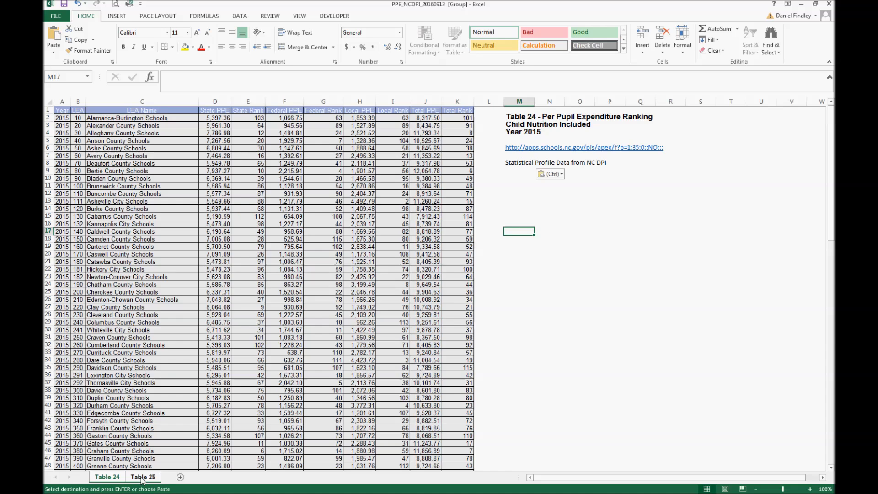
pyautogui.press('Escape')
pyautogui.rightClick(141, 478)
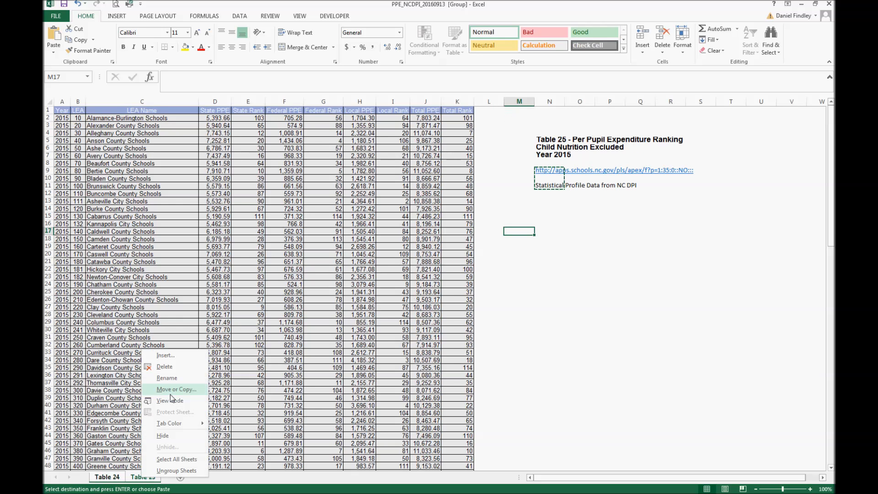
pyautogui.moveTo(205, 425)
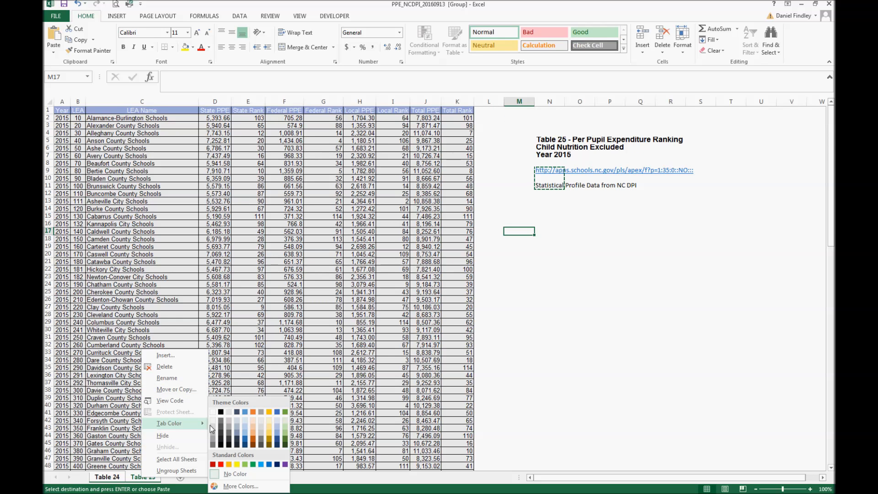
pyautogui.click(221, 464)
pyautogui.click(469, 328)
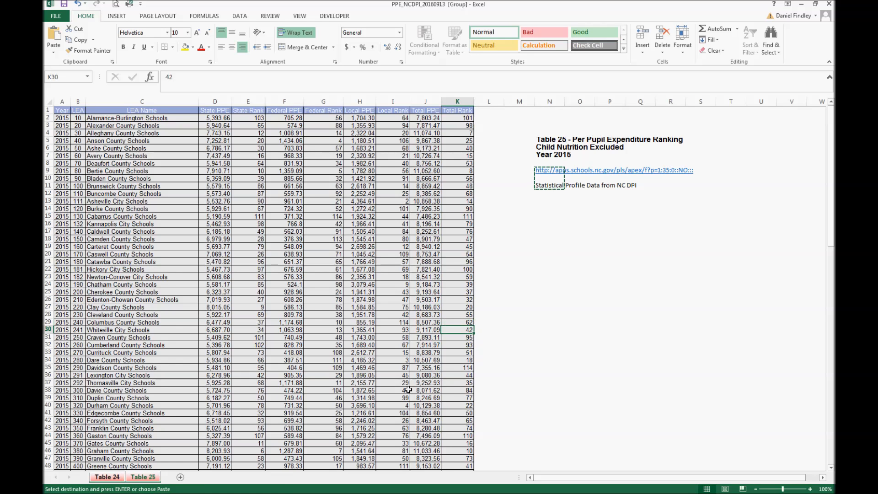